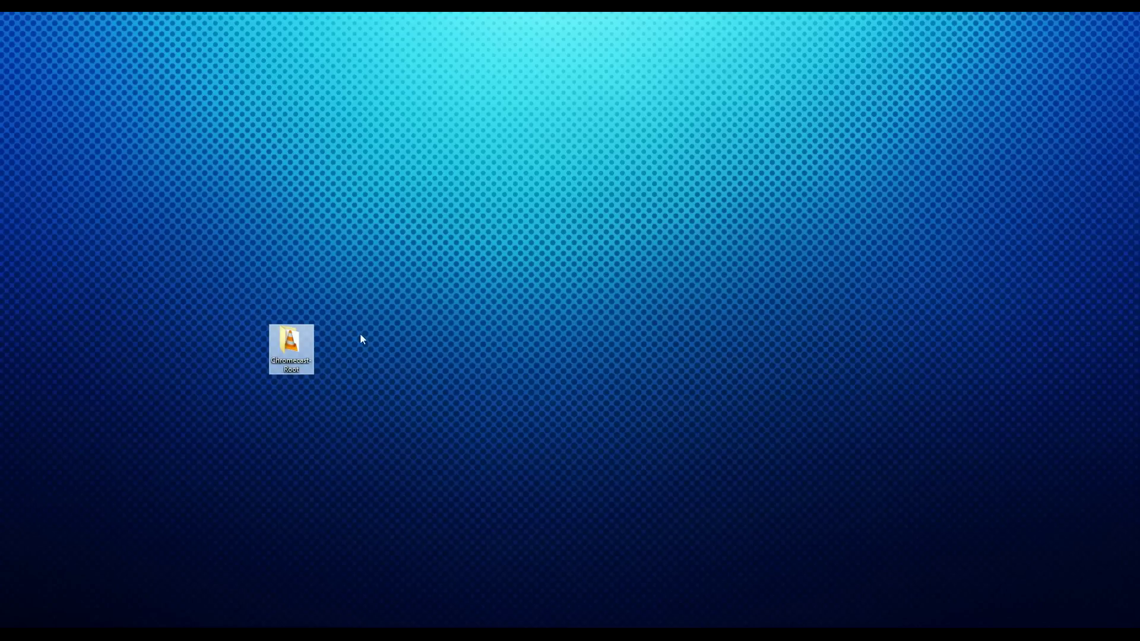
- Browse Chromecast-Root's flashcast-1.1.bin, 20PwnedCast-13300-V1.zip and the contents of its winimage folder
{"action": "left_click", "coordinate": [416, 384]}
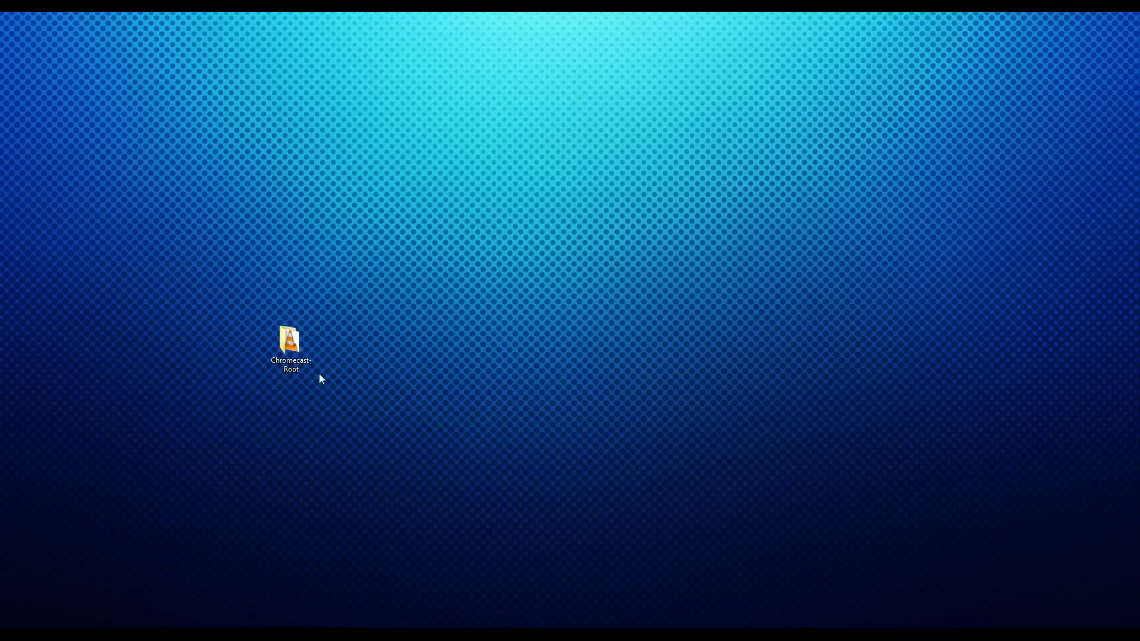
{"action": "double_click", "coordinate": [291, 347]}
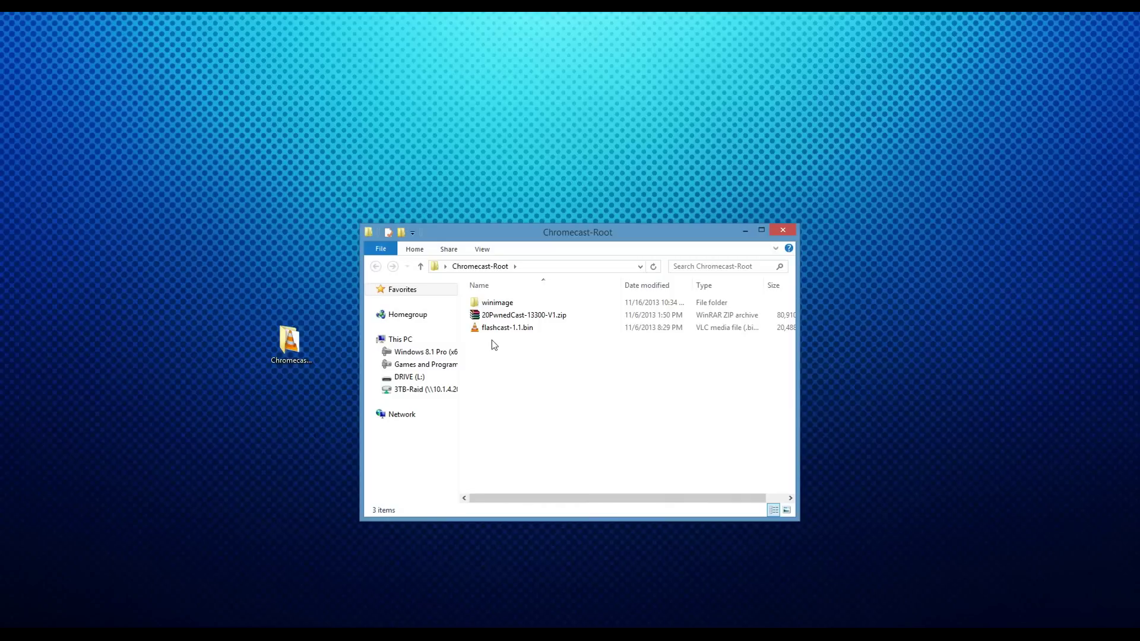
{"action": "left_click", "coordinate": [486, 331]}
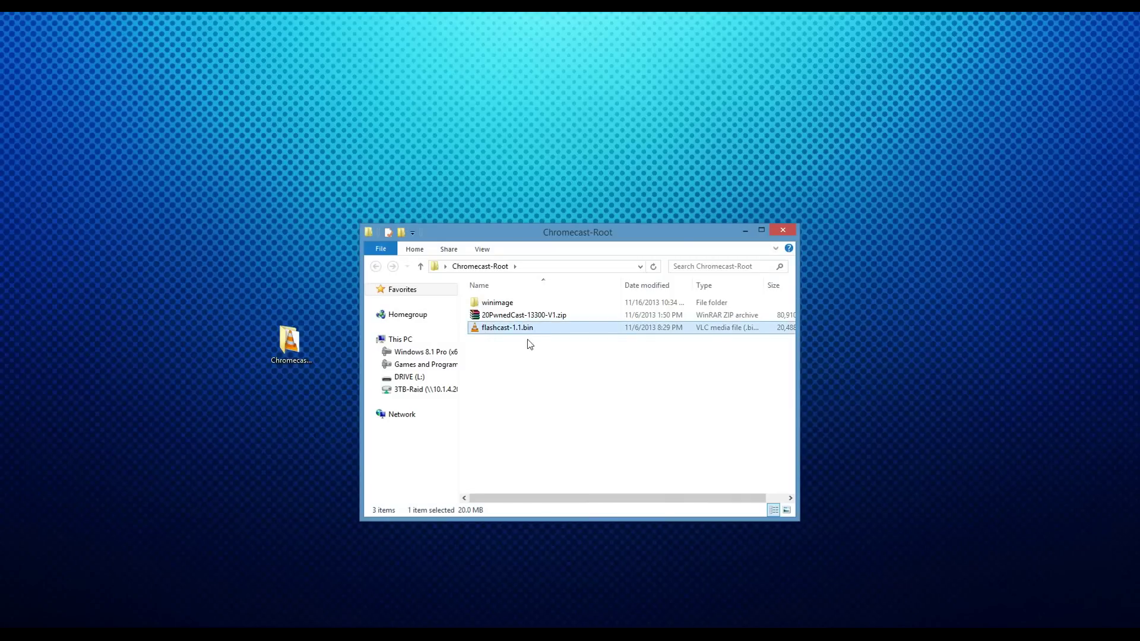
{"action": "left_click", "coordinate": [488, 317]}
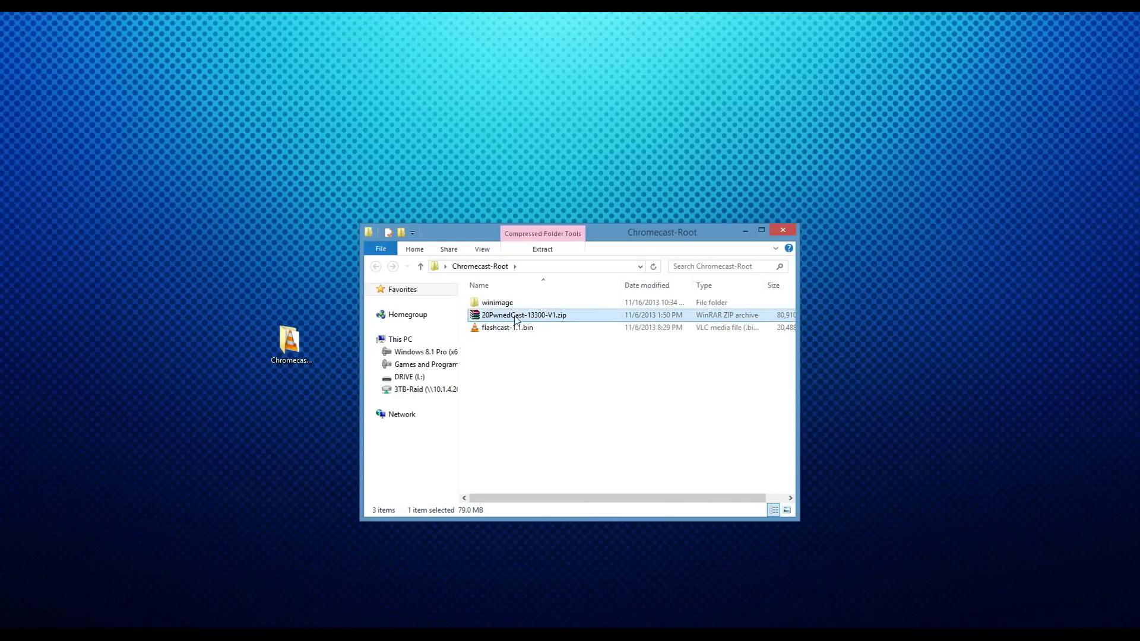
{"action": "left_click", "coordinate": [505, 306]}
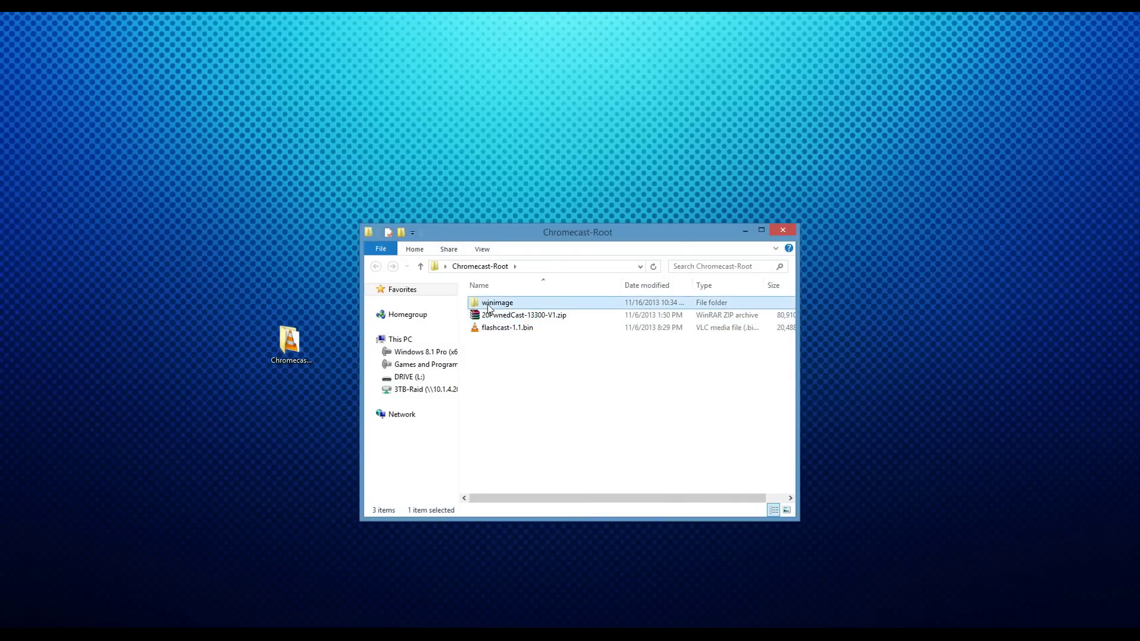
{"action": "double_click", "coordinate": [489, 304]}
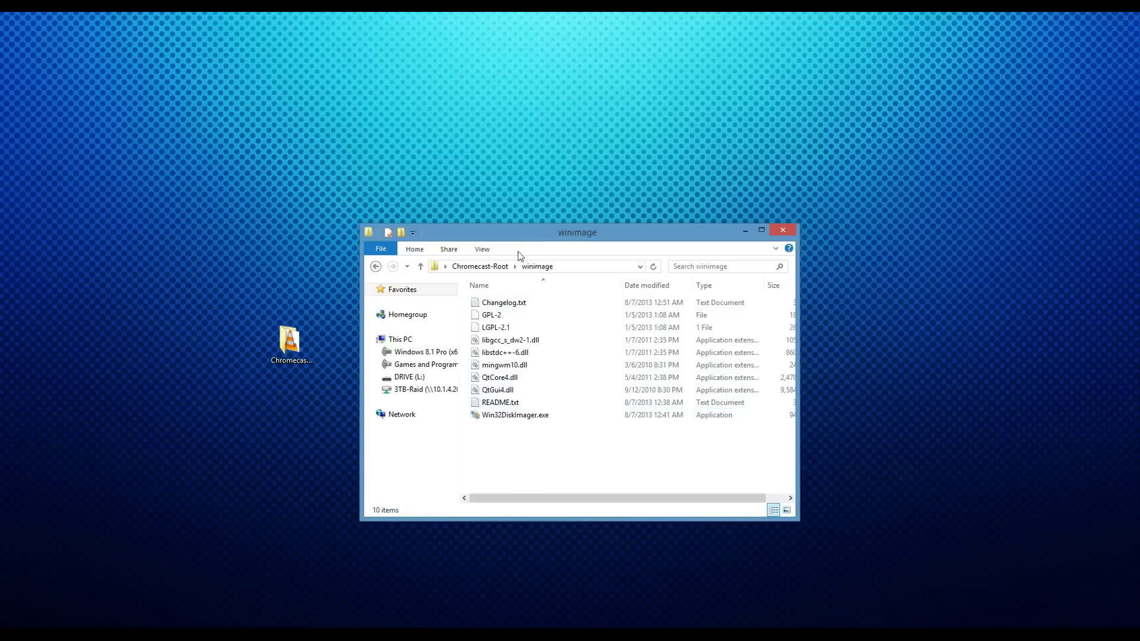
{"action": "left_click", "coordinate": [469, 268]}
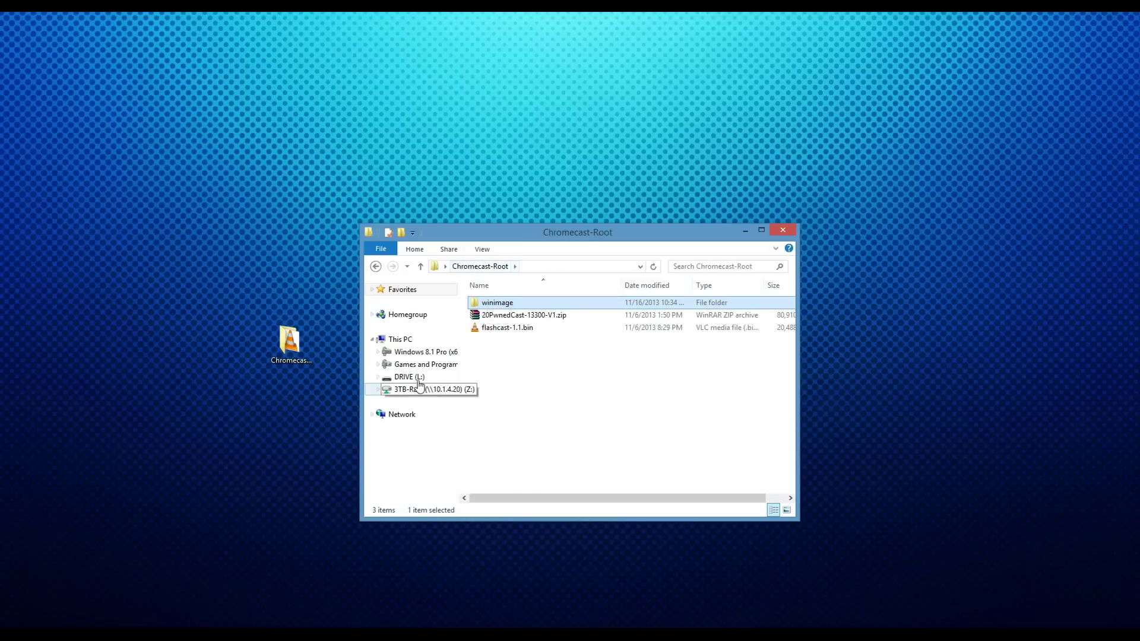
- Check in This PC that DRIVE (L:) is empty with 14.8 GB free
{"action": "left_click", "coordinate": [407, 340]}
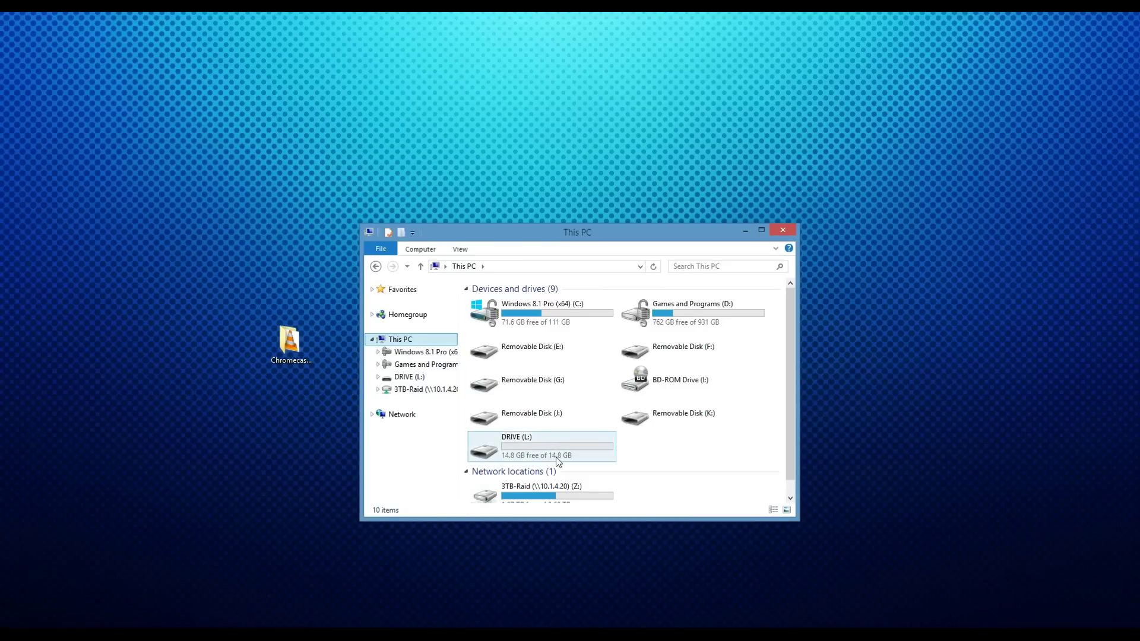
{"action": "left_click", "coordinate": [490, 451]}
{"action": "mouse_move", "coordinate": [595, 450]}
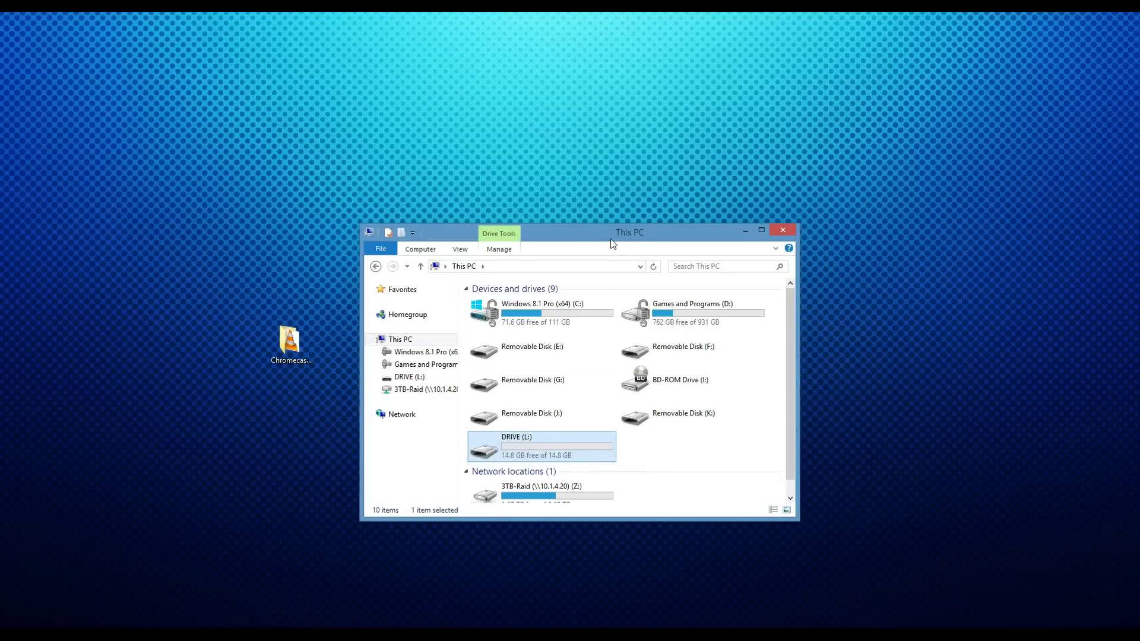
{"action": "left_click", "coordinate": [290, 330]}
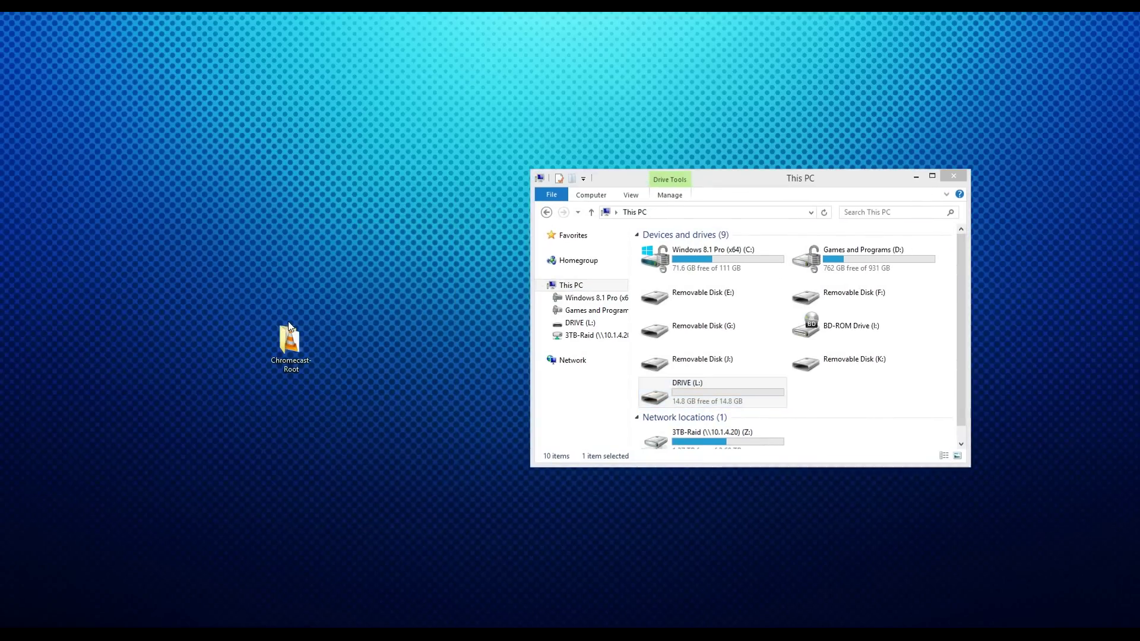
- Run Win32DiskImager.exe from Chromecast-Root\winimage and move its window to the lower left
{"action": "double_click", "coordinate": [286, 340]}
{"action": "double_click", "coordinate": [682, 264]}
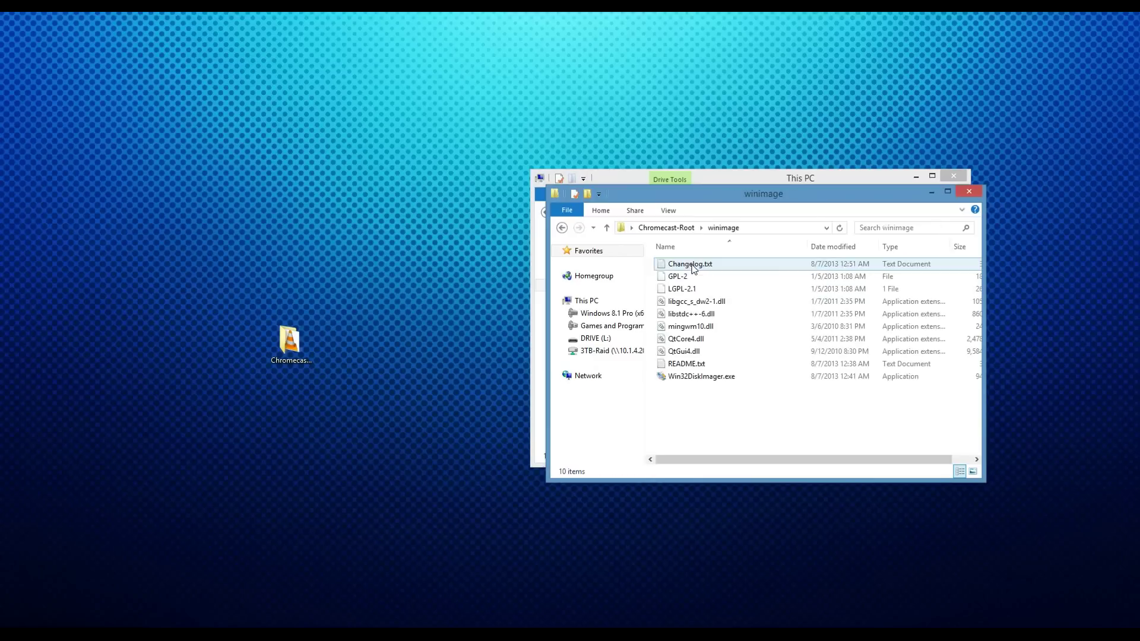
{"action": "left_click", "coordinate": [684, 380]}
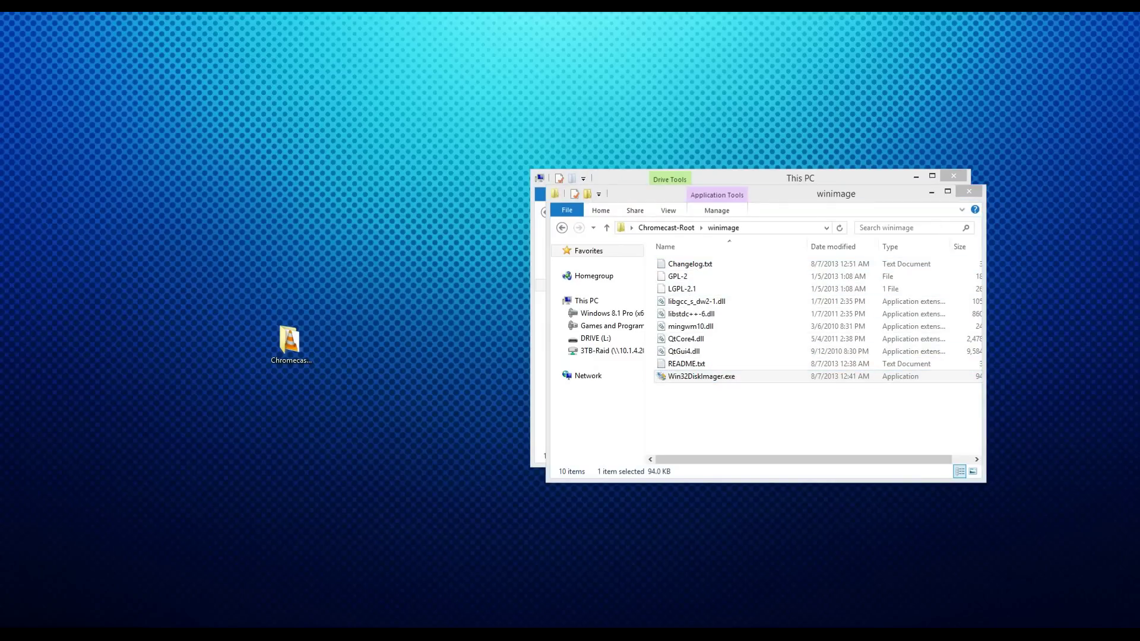
{"action": "left_click_drag", "start_coordinate": [282, 233], "coordinate": [366, 406]}
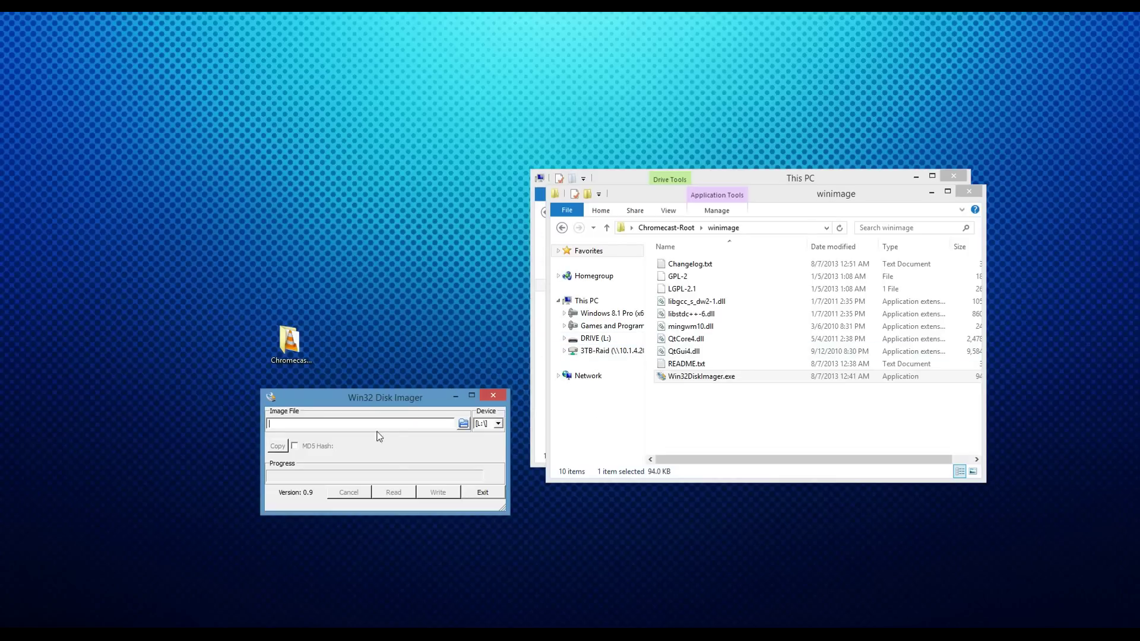
- Load Desktop\Chromecast-Root\flashcast-1.1.bin as the image file, showing all file types
{"action": "left_click", "coordinate": [463, 424]}
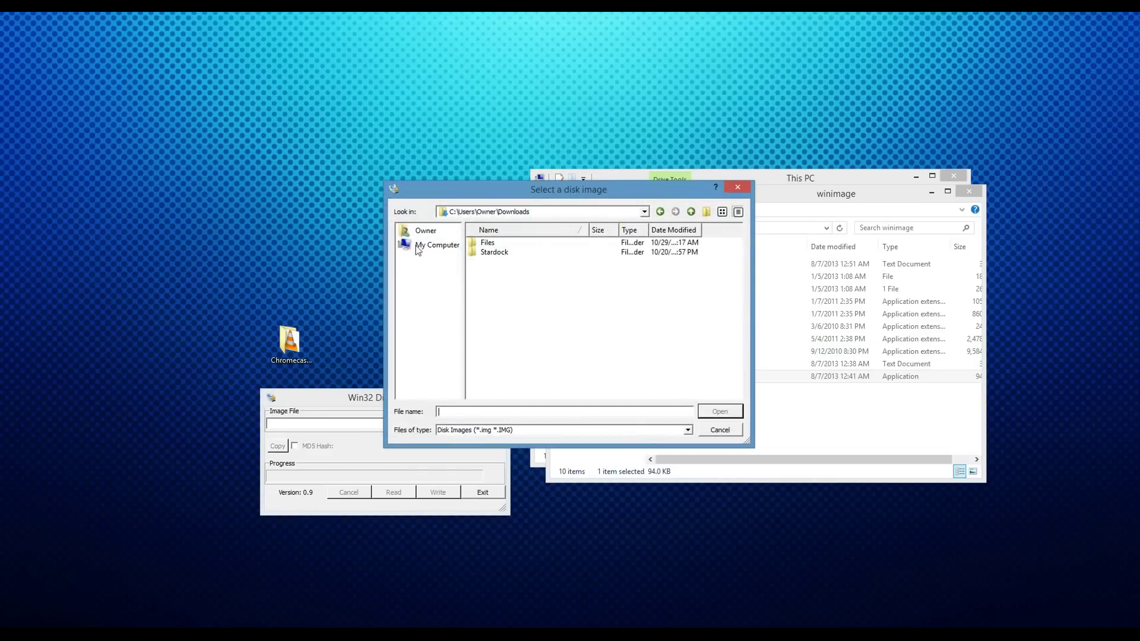
{"action": "left_click", "coordinate": [427, 233]}
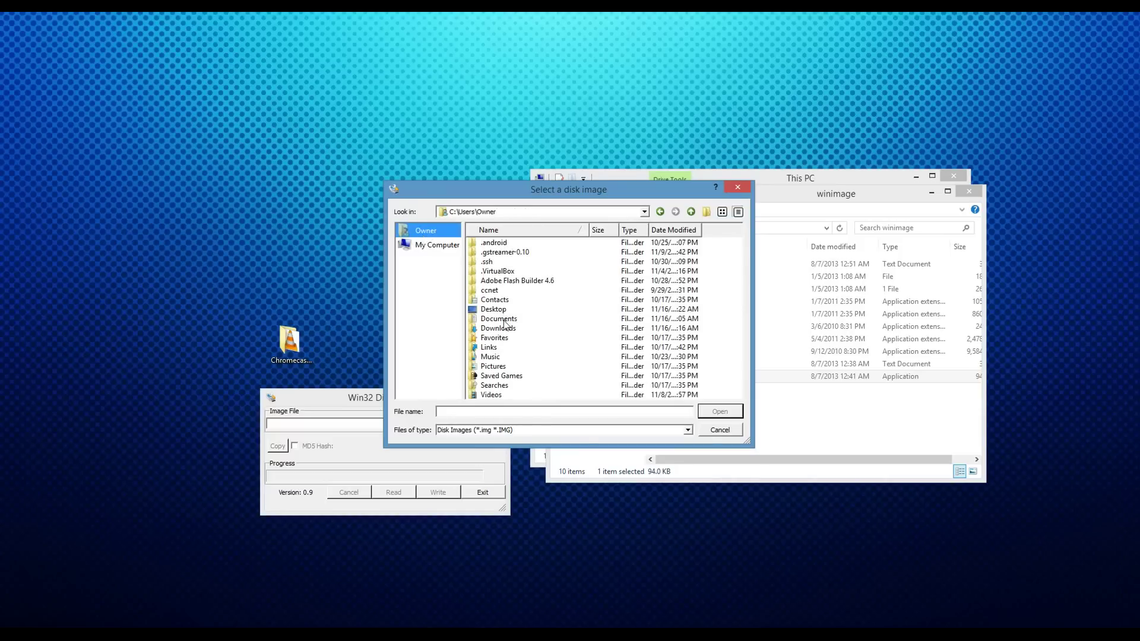
{"action": "left_click", "coordinate": [484, 310]}
{"action": "double_click", "coordinate": [495, 313]}
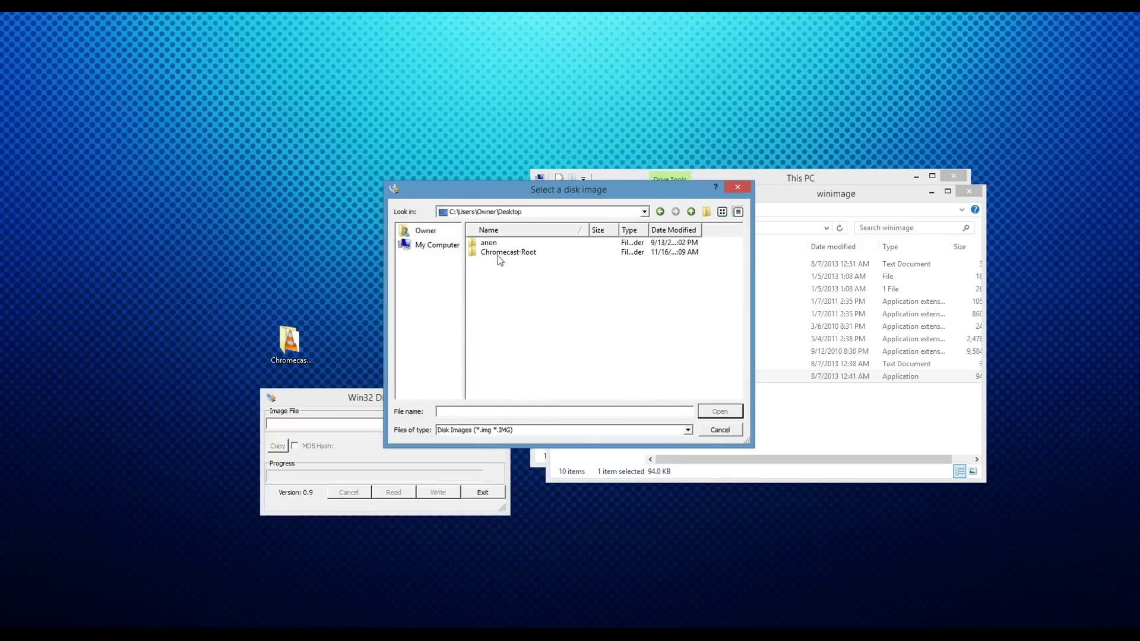
{"action": "double_click", "coordinate": [498, 254]}
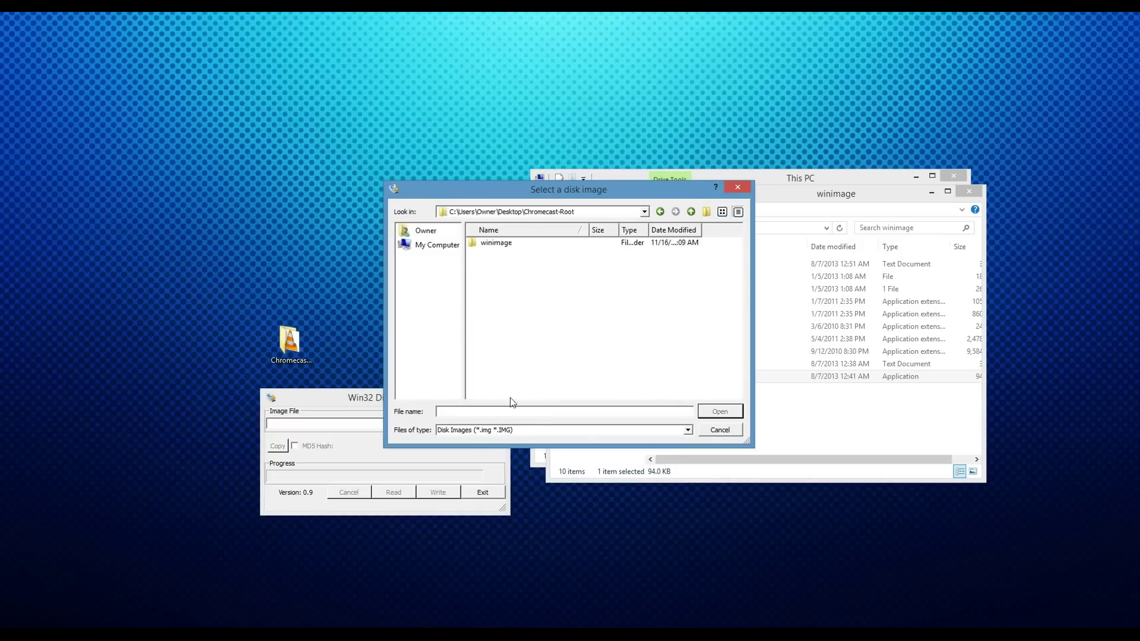
{"action": "left_click", "coordinate": [462, 432]}
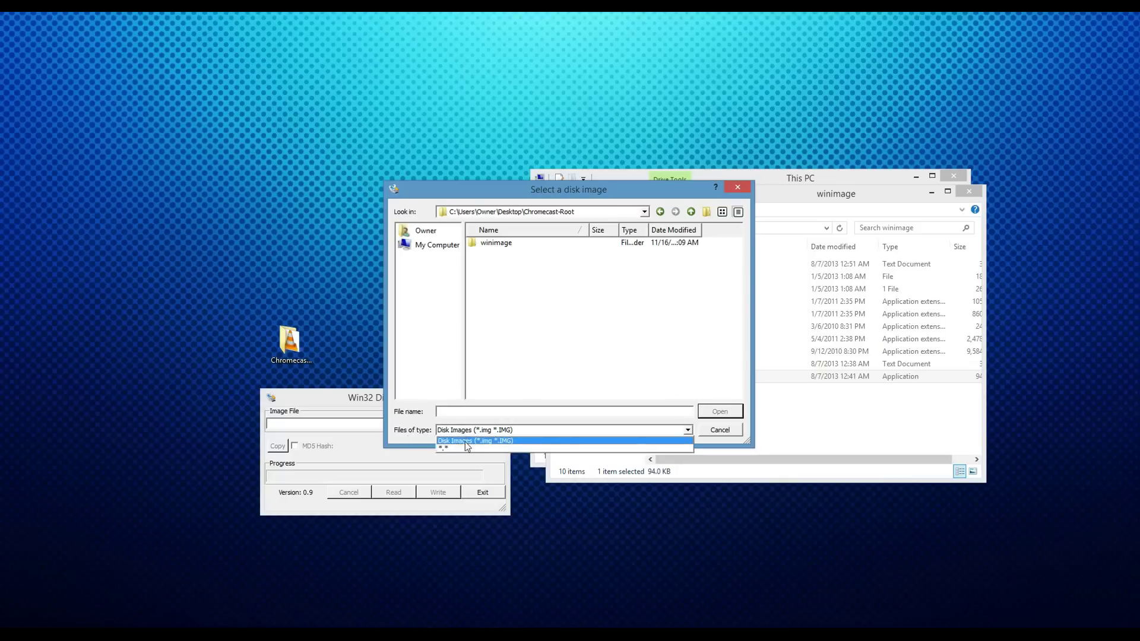
{"action": "left_click", "coordinate": [447, 449]}
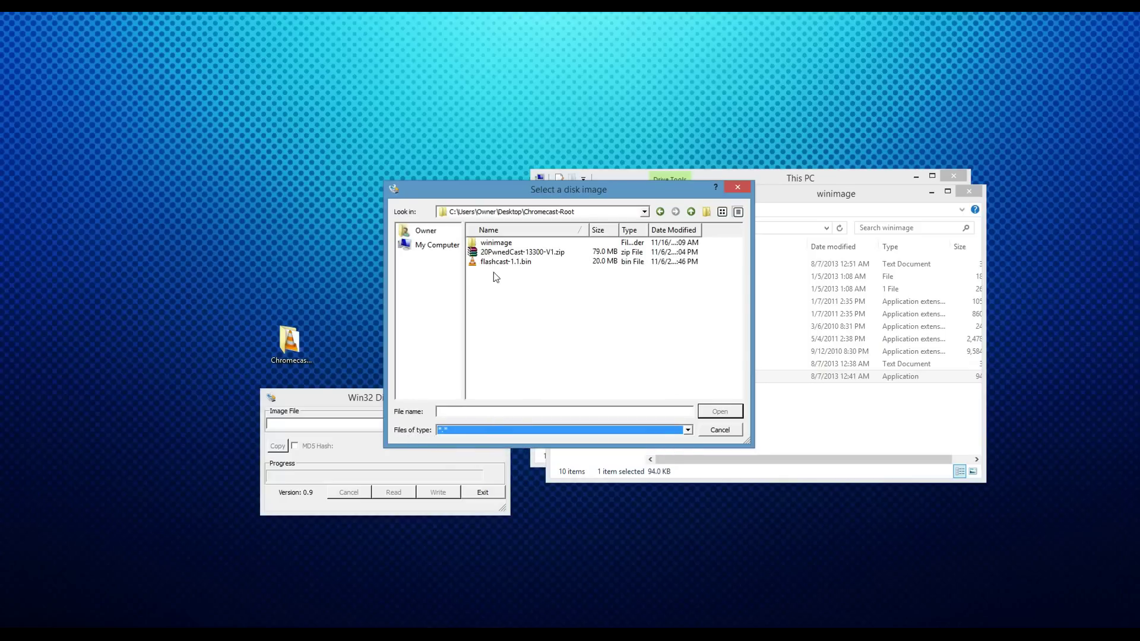
{"action": "left_click", "coordinate": [516, 262]}
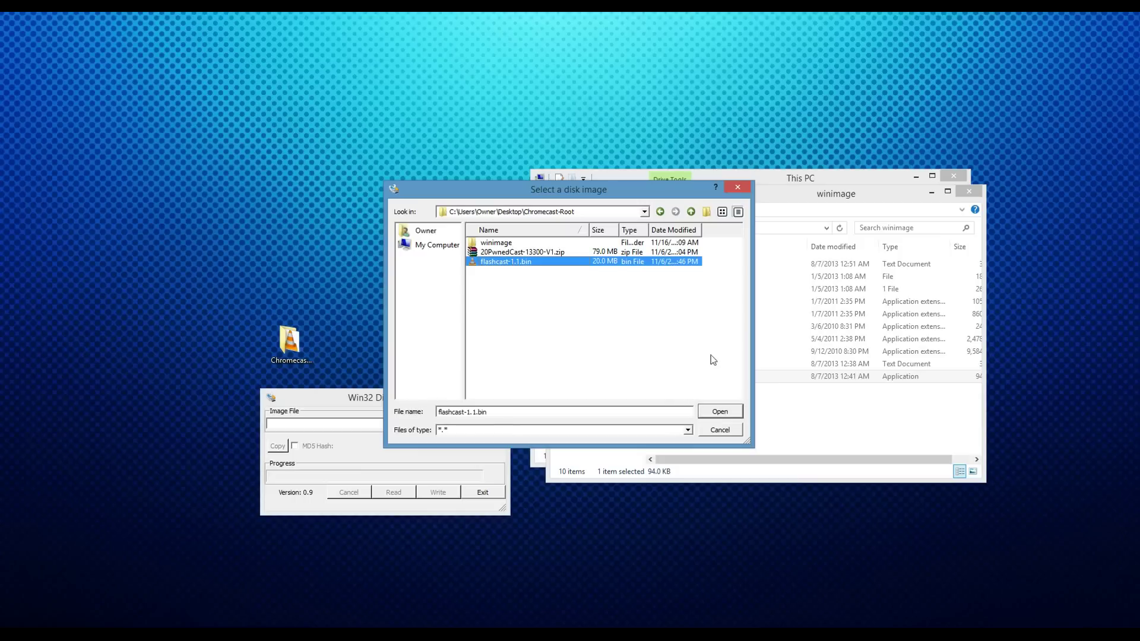
{"action": "left_click", "coordinate": [735, 413]}
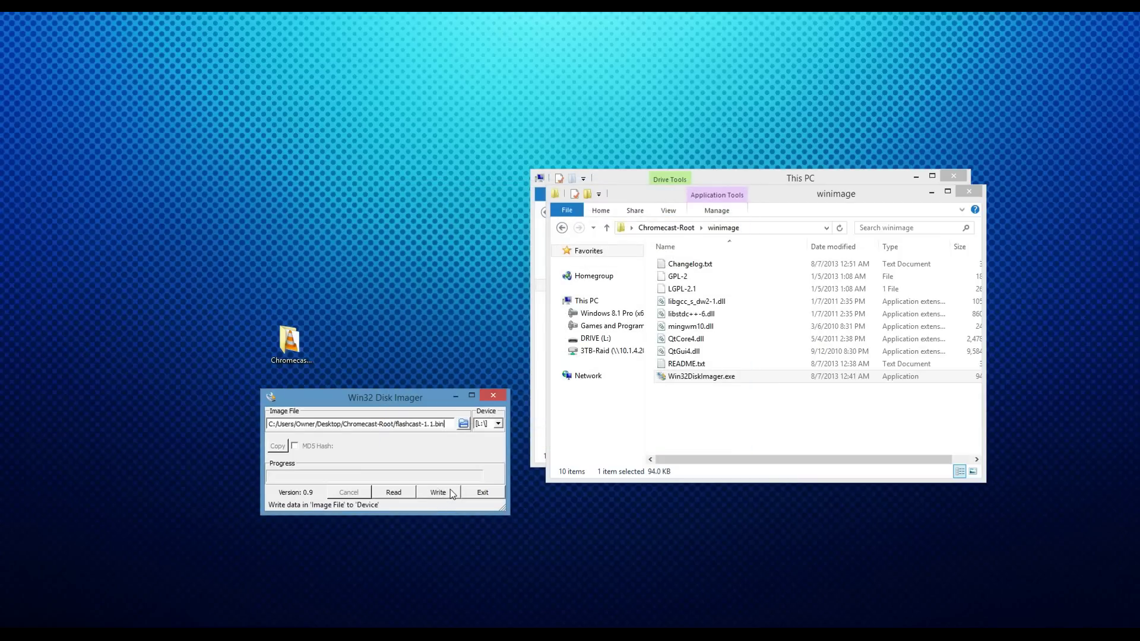
- Write flashcast-1.1.bin to drive L:, confirm overwrite and success, then close Win32 Disk Imager
{"action": "left_click", "coordinate": [450, 490]}
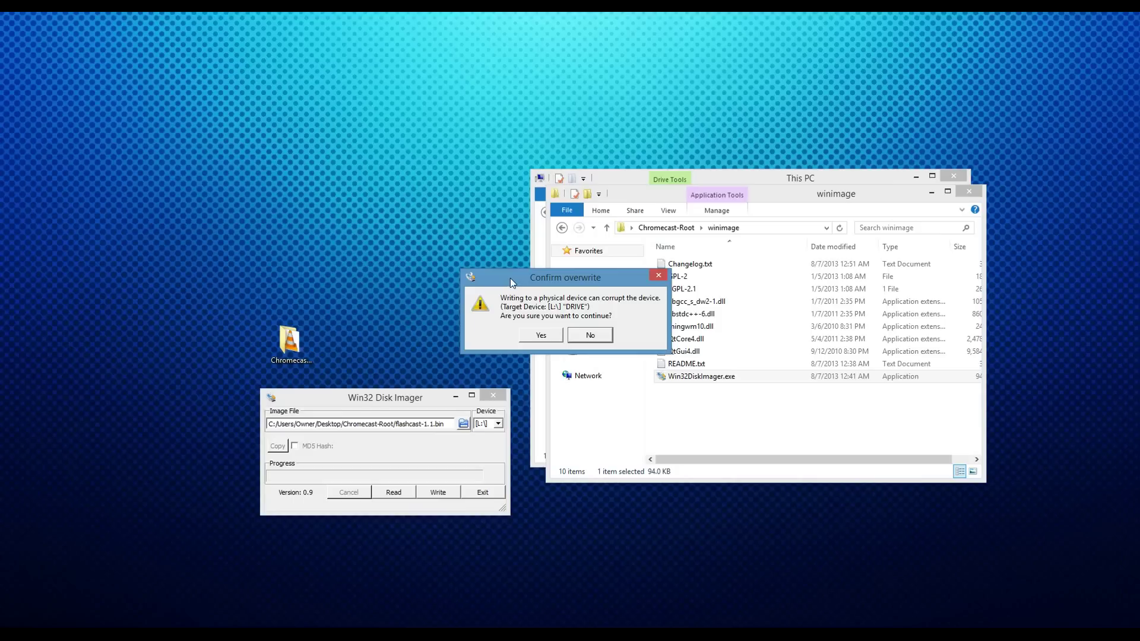
{"action": "left_click", "coordinate": [537, 338]}
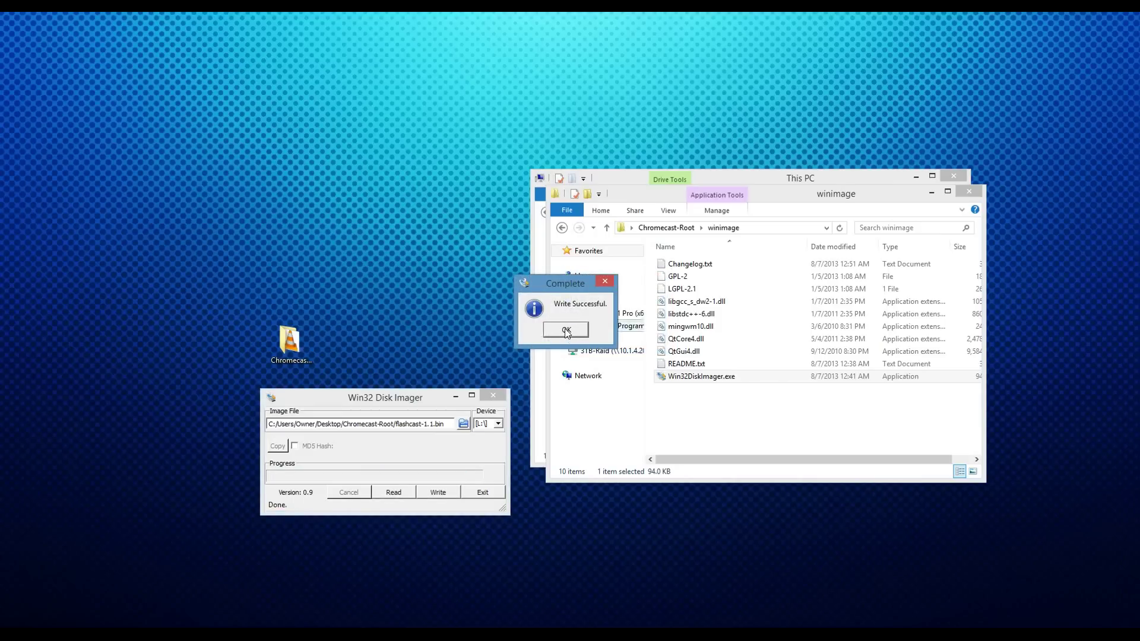
{"action": "left_click", "coordinate": [566, 330]}
{"action": "left_click", "coordinate": [482, 492]}
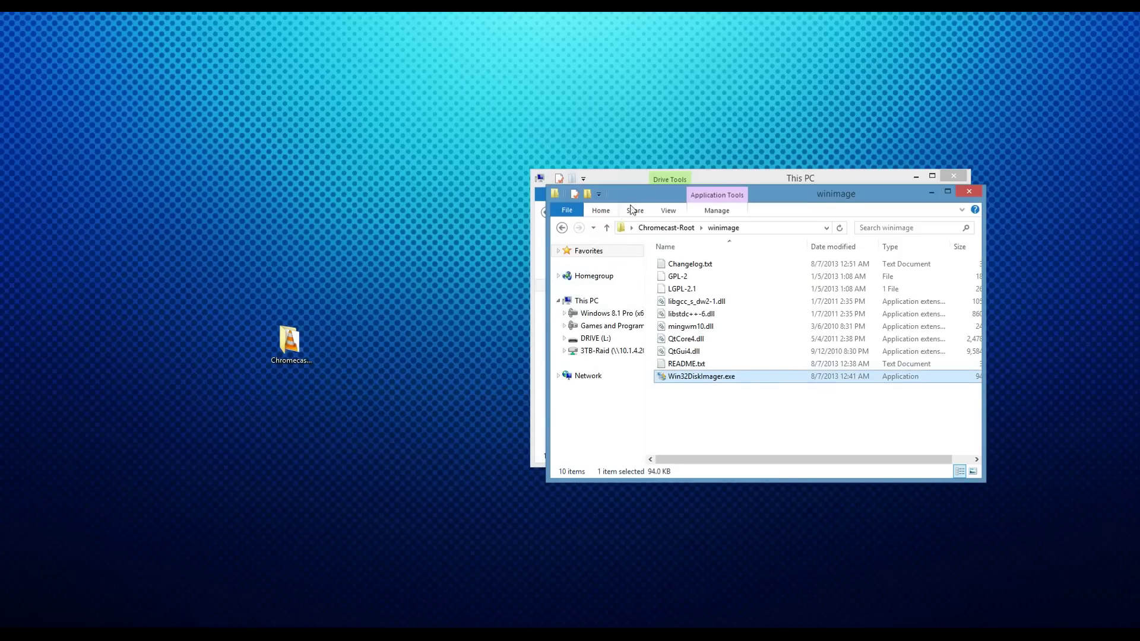
- Close the winimage window and eject DRIVE (L:) from This PC
{"action": "left_click", "coordinate": [633, 210]}
{"action": "left_click", "coordinate": [969, 190]}
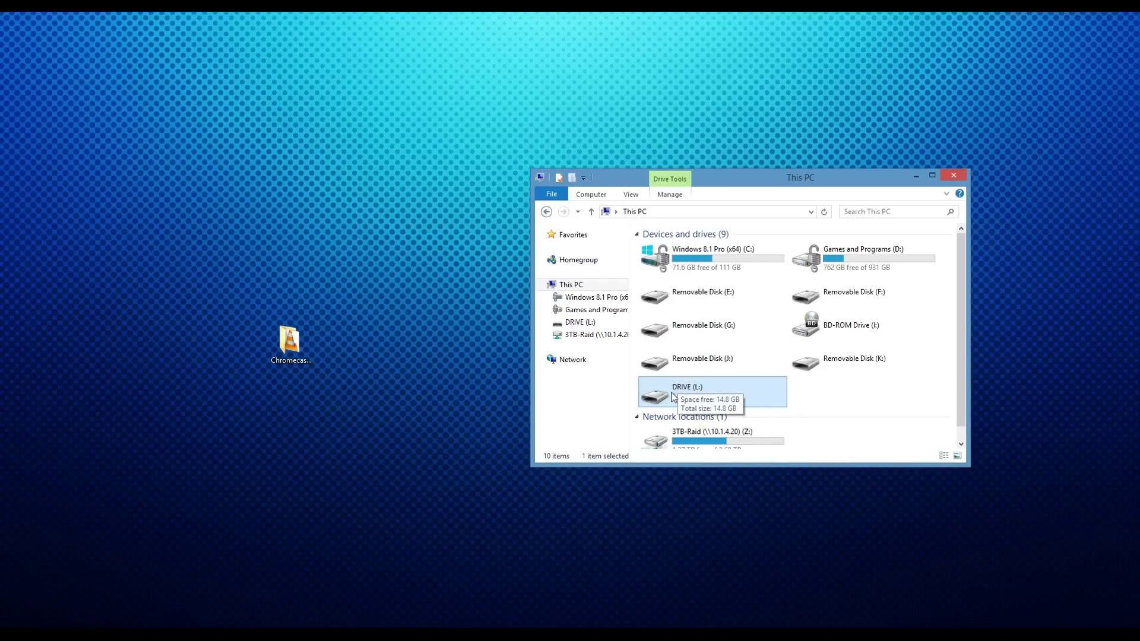
{"action": "right_click", "coordinate": [717, 393]}
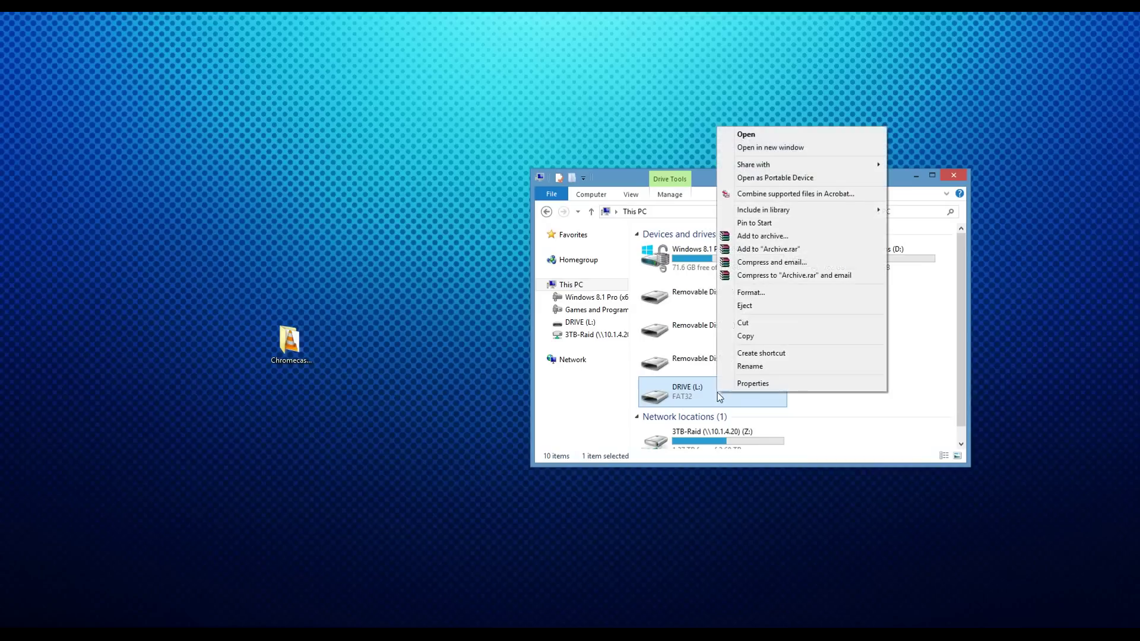
{"action": "left_click", "coordinate": [744, 305]}
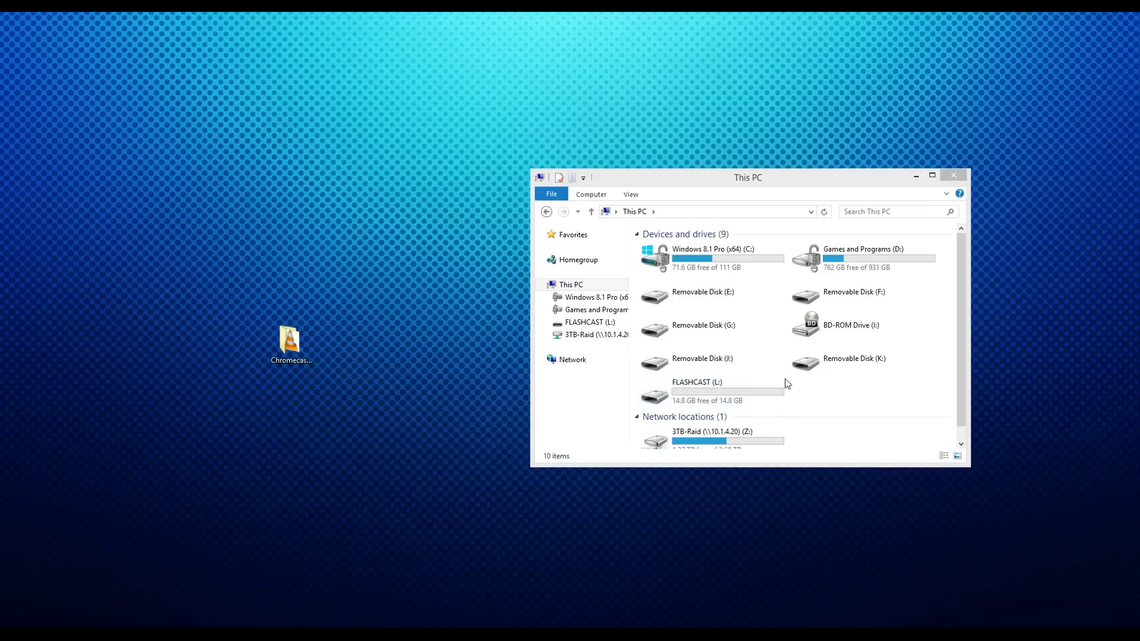
- Copy the 79.0 MB 20PwnedCast-13300-V1.zip from Chromecast-Root onto FLASHCAST (L:), then close Chromecast-Root
{"action": "double_click", "coordinate": [693, 395]}
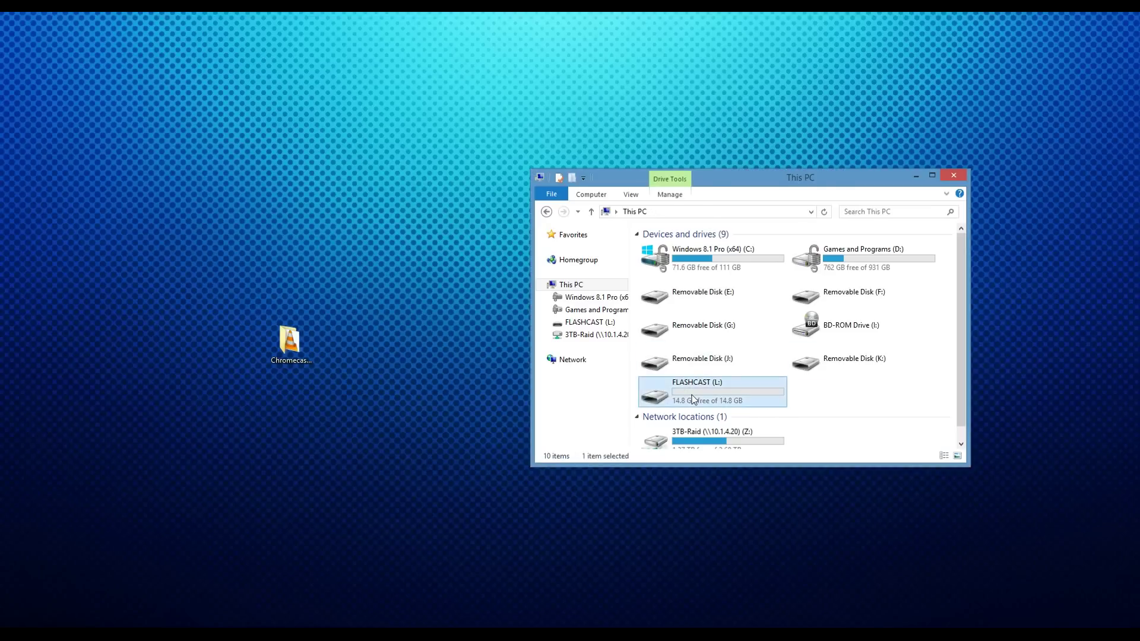
{"action": "double_click", "coordinate": [291, 343]}
{"action": "left_click_drag", "start_coordinate": [768, 195], "coordinate": [335, 198]}
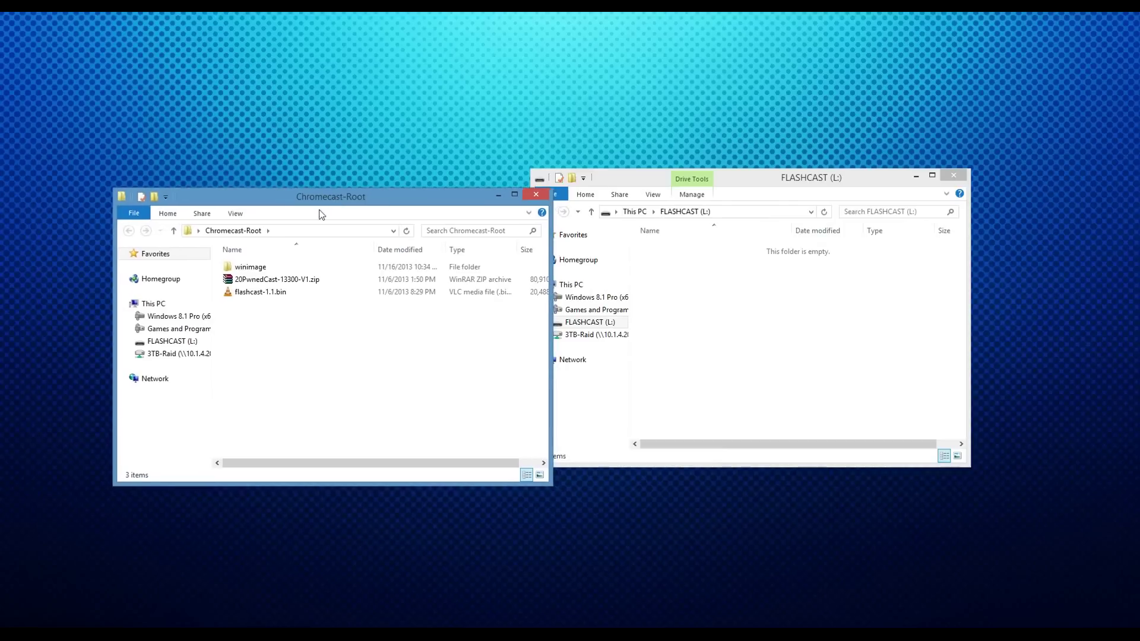
{"action": "left_click", "coordinate": [259, 280]}
{"action": "right_click", "coordinate": [260, 286]}
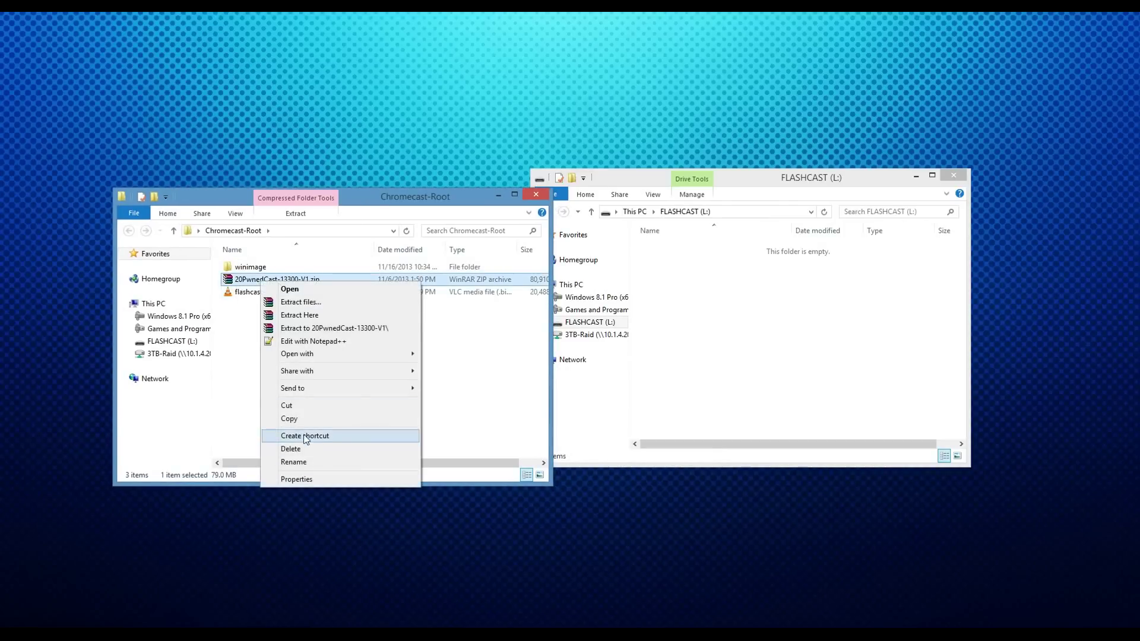
{"action": "left_click", "coordinate": [285, 418]}
{"action": "left_click", "coordinate": [753, 300]}
{"action": "right_click", "coordinate": [753, 300]}
{"action": "left_click", "coordinate": [783, 378]}
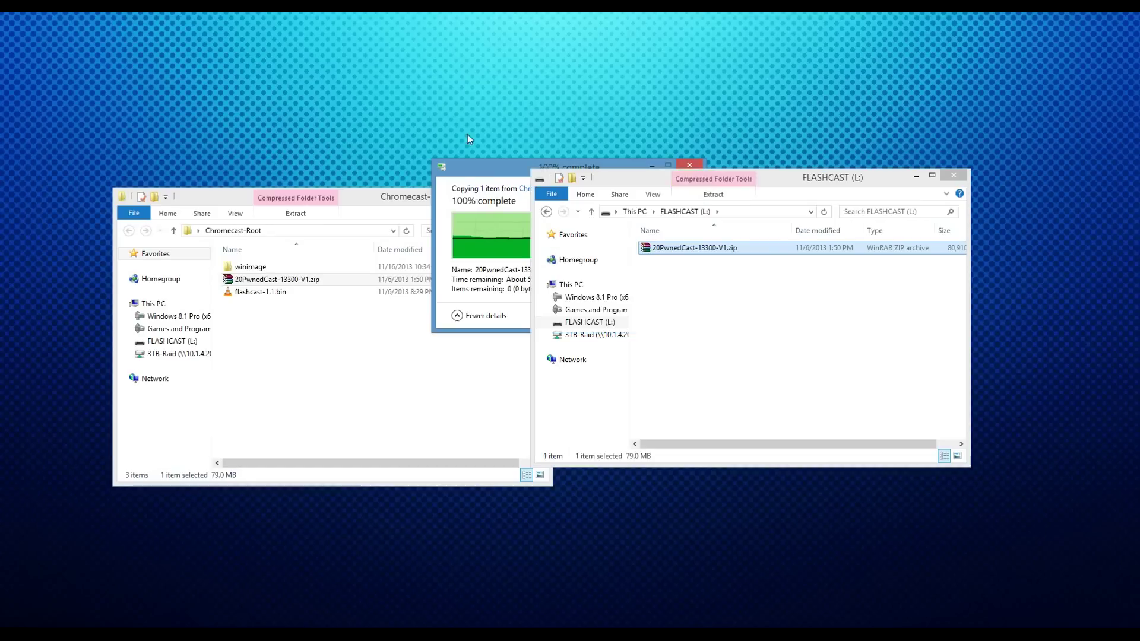
{"action": "left_click", "coordinate": [525, 196]}
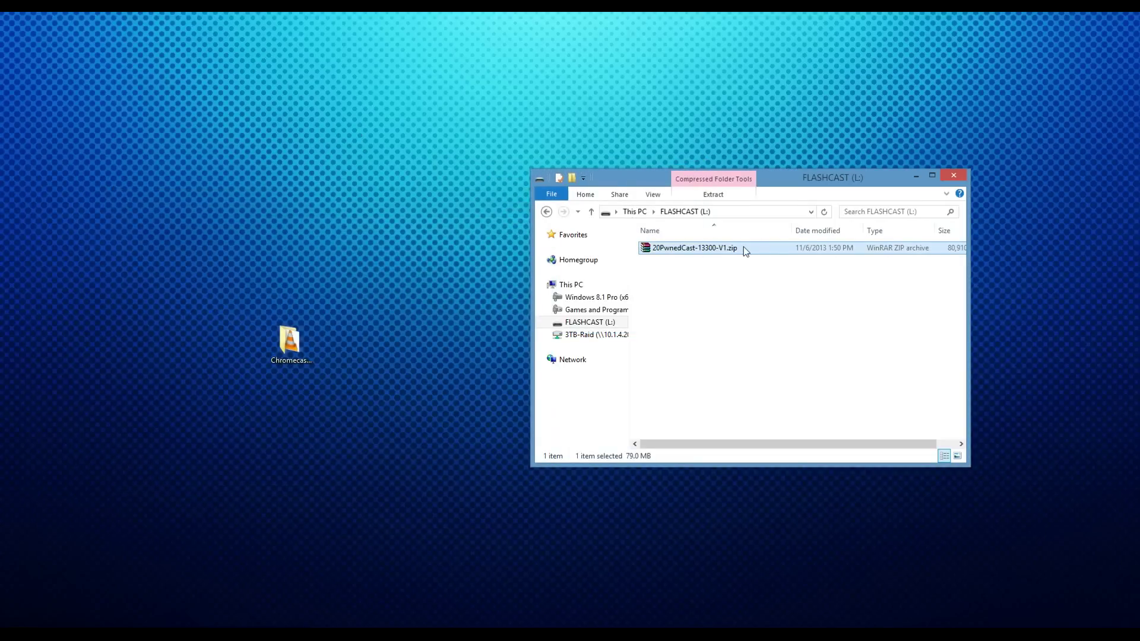
- Rename the copied zip on FLASHCAST to eureka_image.zip
{"action": "right_click", "coordinate": [744, 247]}
{"action": "left_click", "coordinate": [765, 411]}
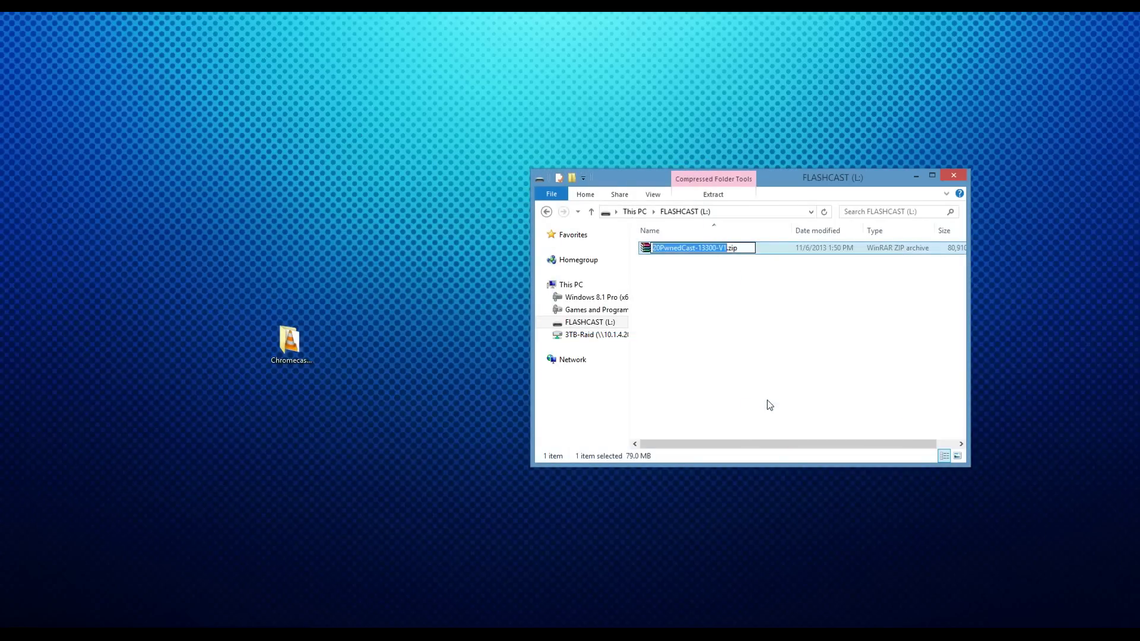
{"action": "type", "text": "eureka"}
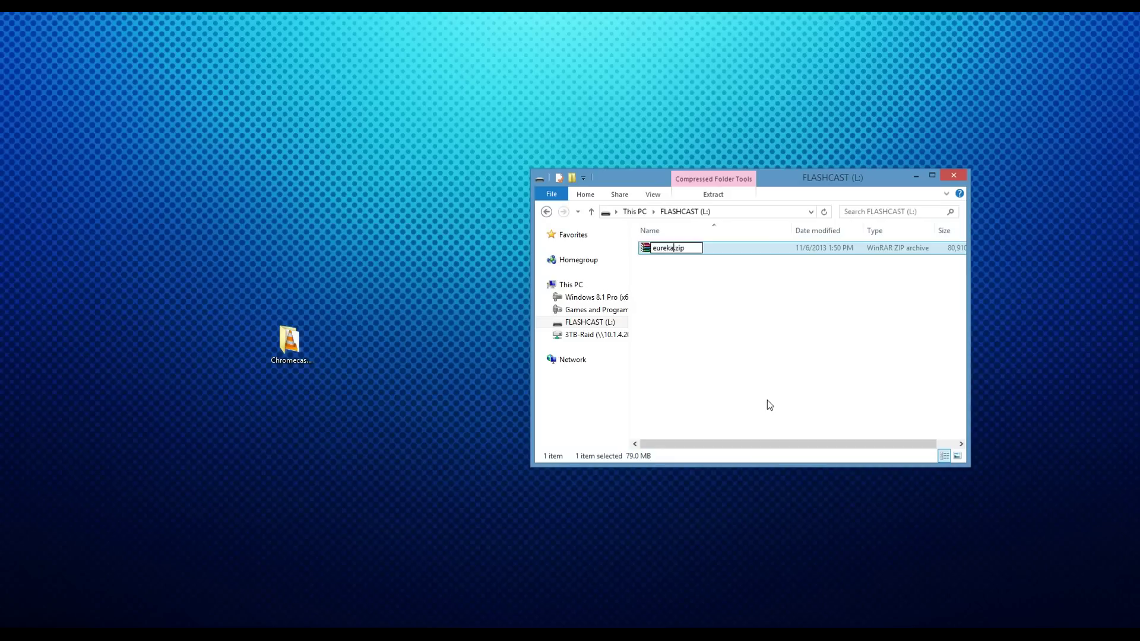
{"action": "type", "text": "_image"}
{"action": "left_click", "coordinate": [767, 401]}
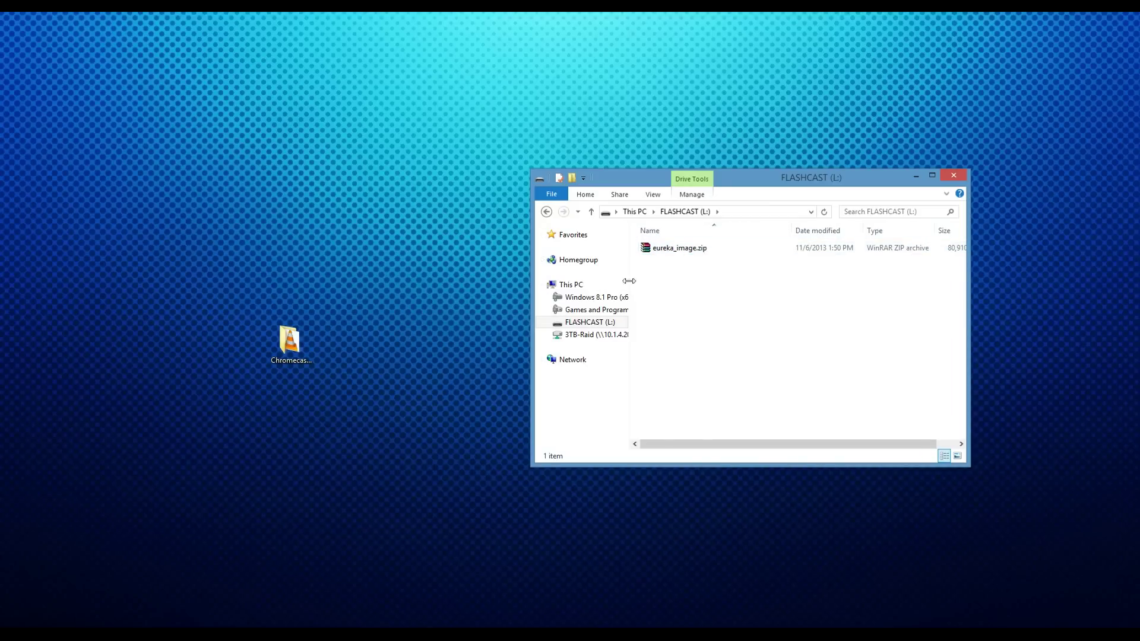
- Eject the FLASHCAST (L:) drive from This PC
{"action": "left_click", "coordinate": [567, 286]}
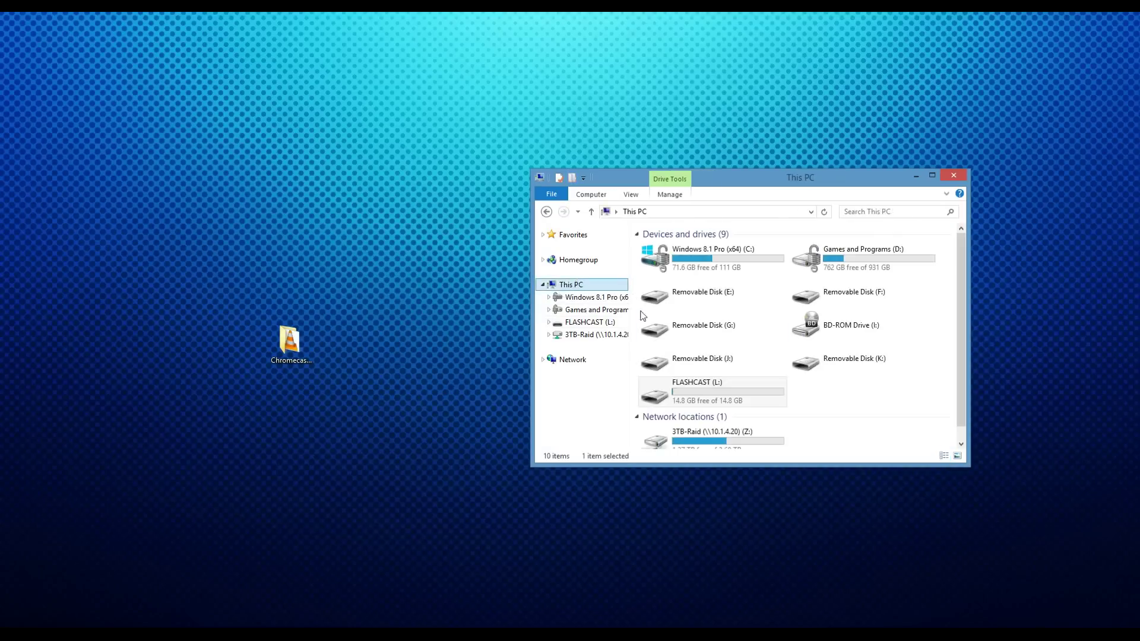
{"action": "right_click", "coordinate": [689, 392]}
{"action": "left_click", "coordinate": [728, 294]}
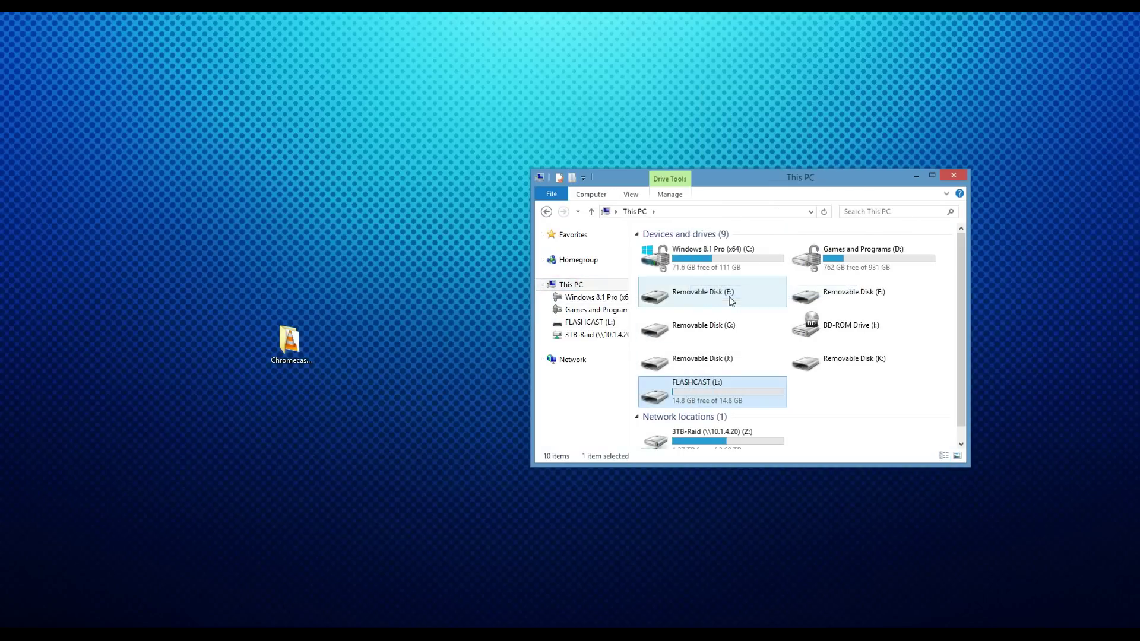